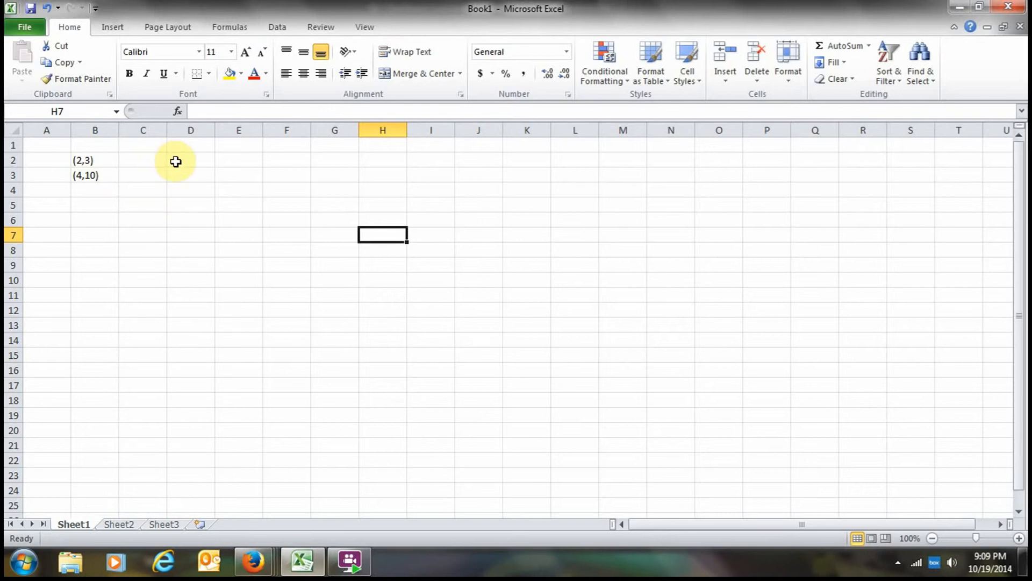
# Enter the x row of the data table: label x in D2, 2 in E2 and 4 in F2.
pyautogui.click(175, 161)
pyautogui.write('x')
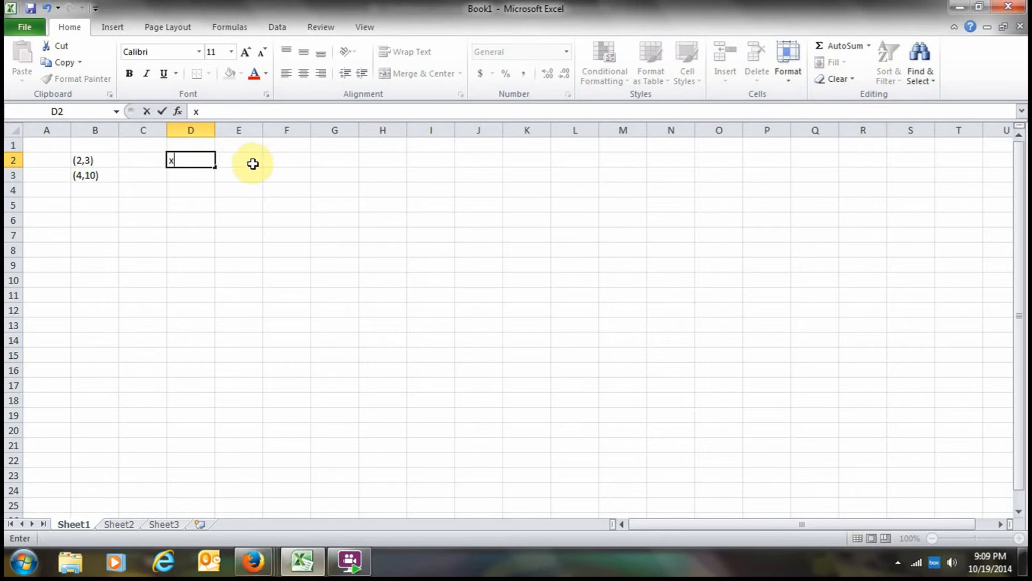
pyautogui.click(251, 158)
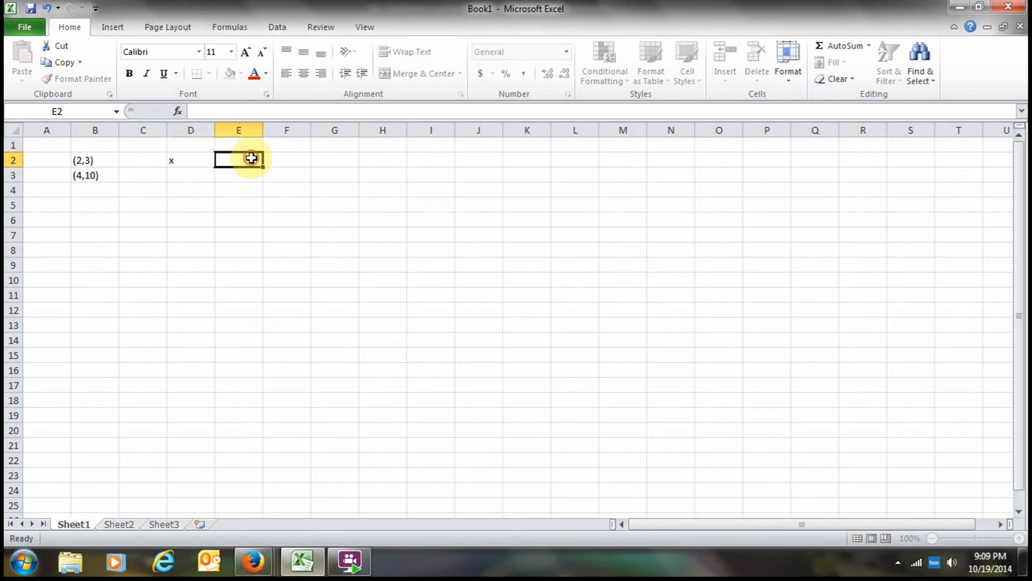
pyautogui.write('2')
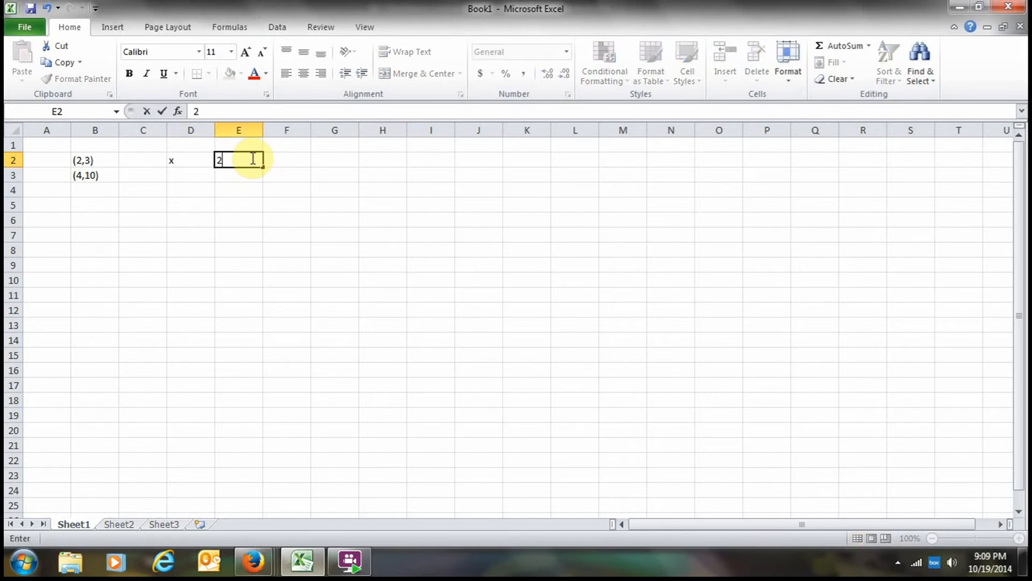
pyautogui.click(281, 159)
pyautogui.write('4')
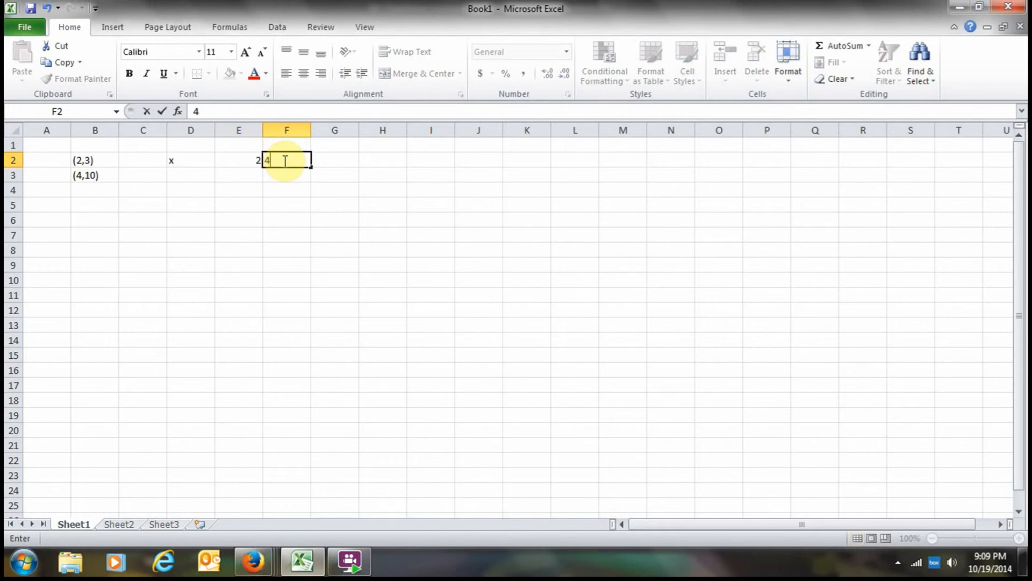
# Enter the y row of the data table: label y in D3, 3 in E3 and 10 in F3.
pyautogui.click(185, 174)
pyautogui.write('y')
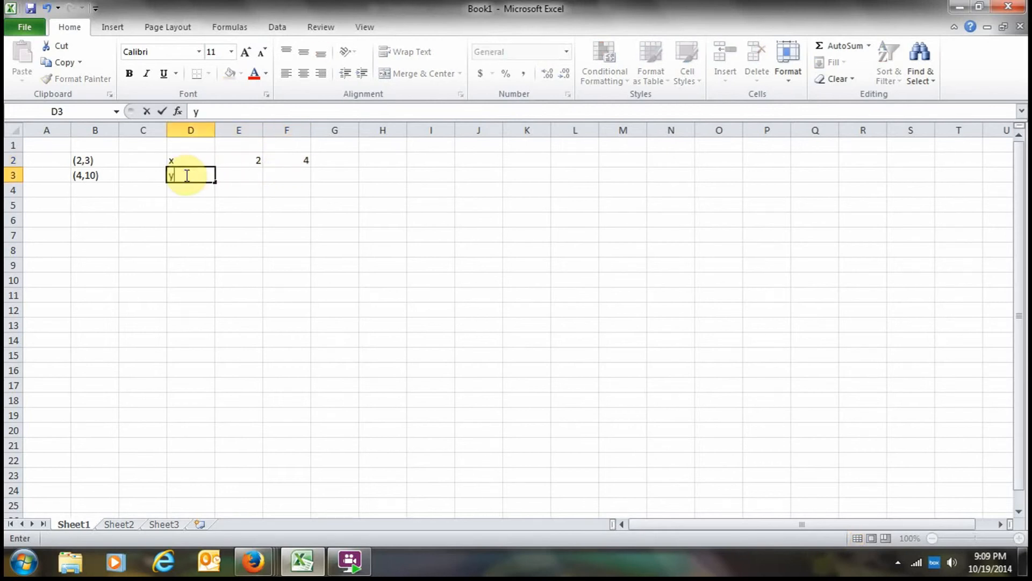
pyautogui.click(256, 176)
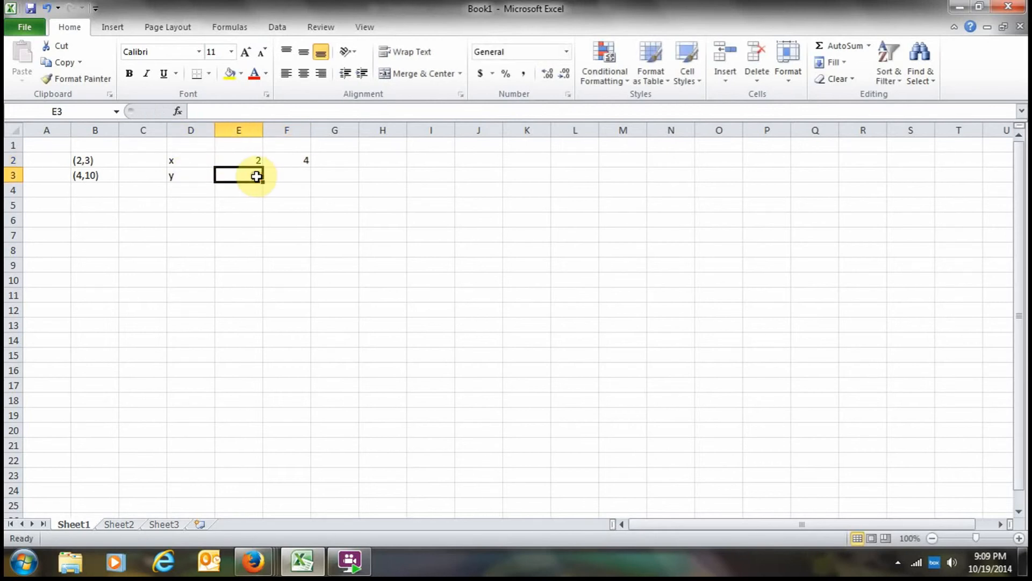
pyautogui.write('3')
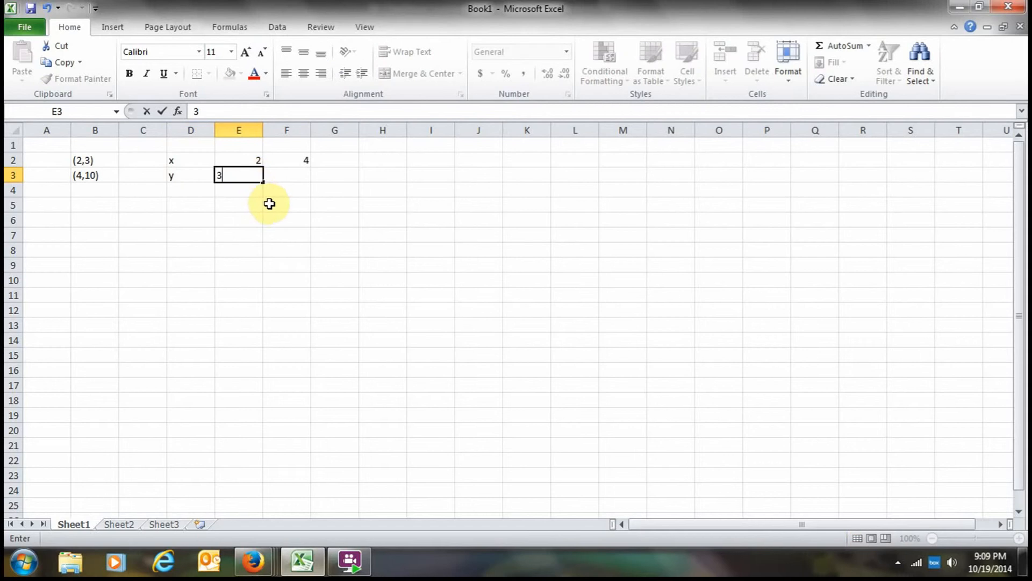
pyautogui.click(291, 190)
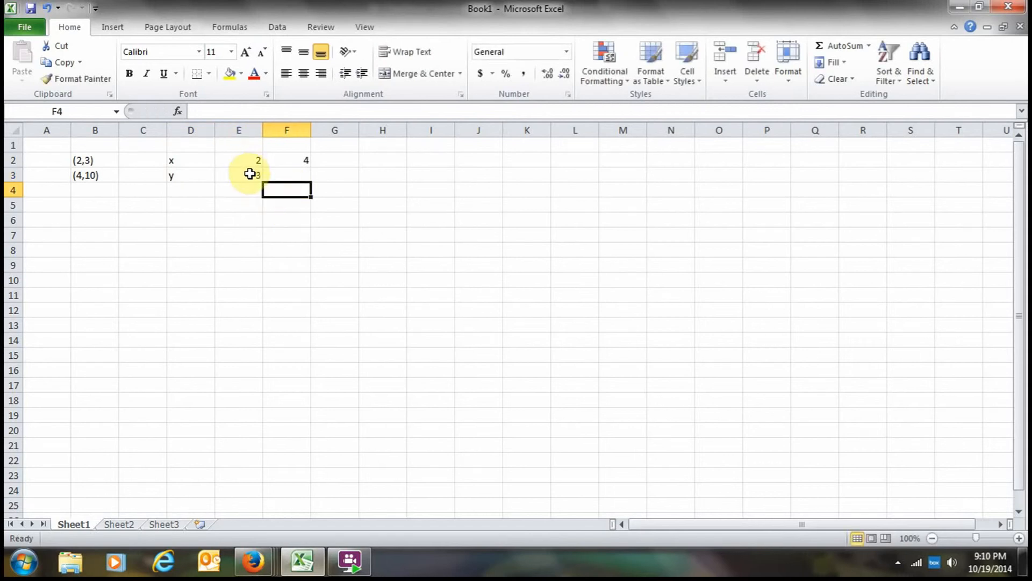
pyautogui.click(282, 179)
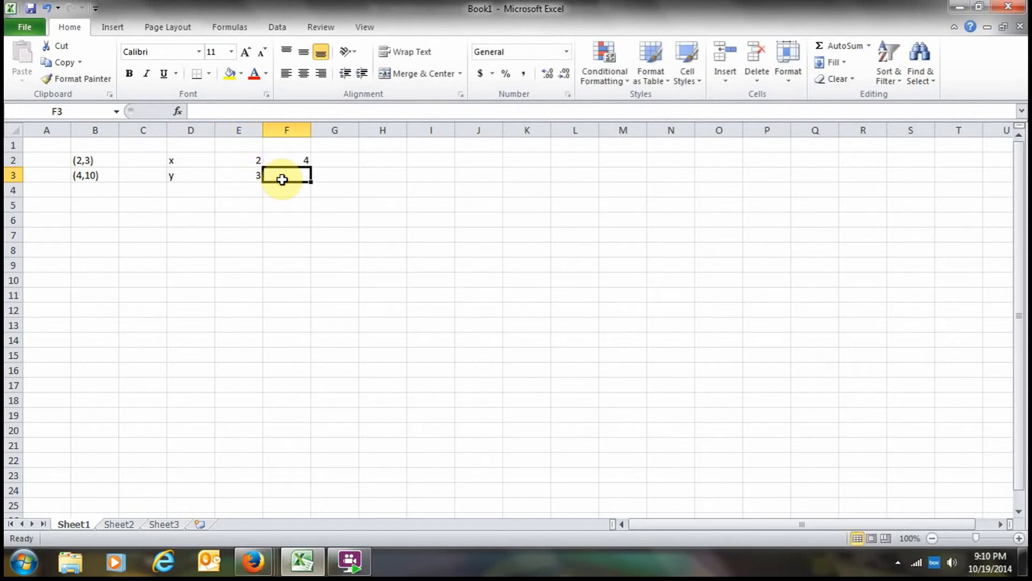
pyautogui.write('10')
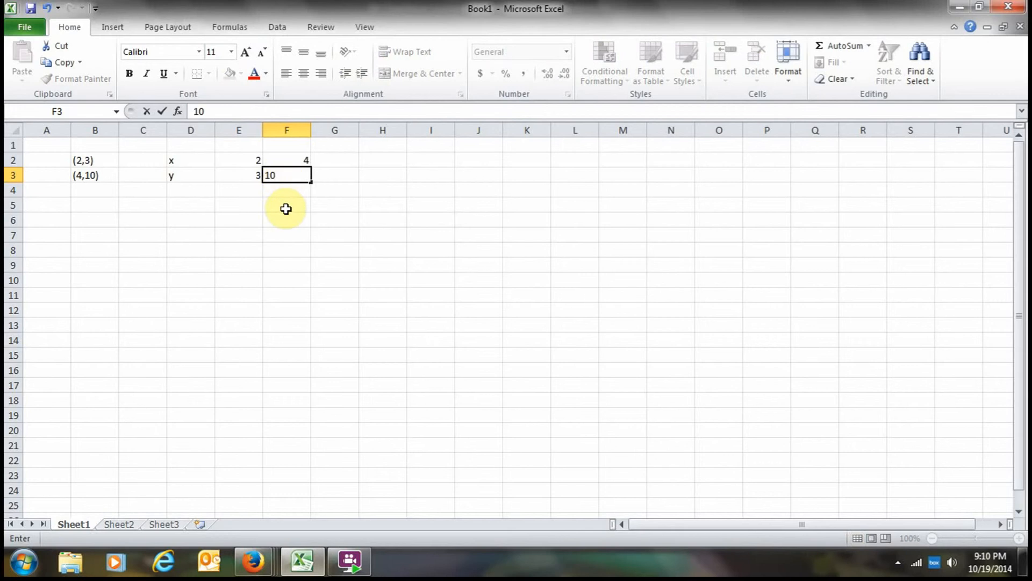
pyautogui.click(286, 204)
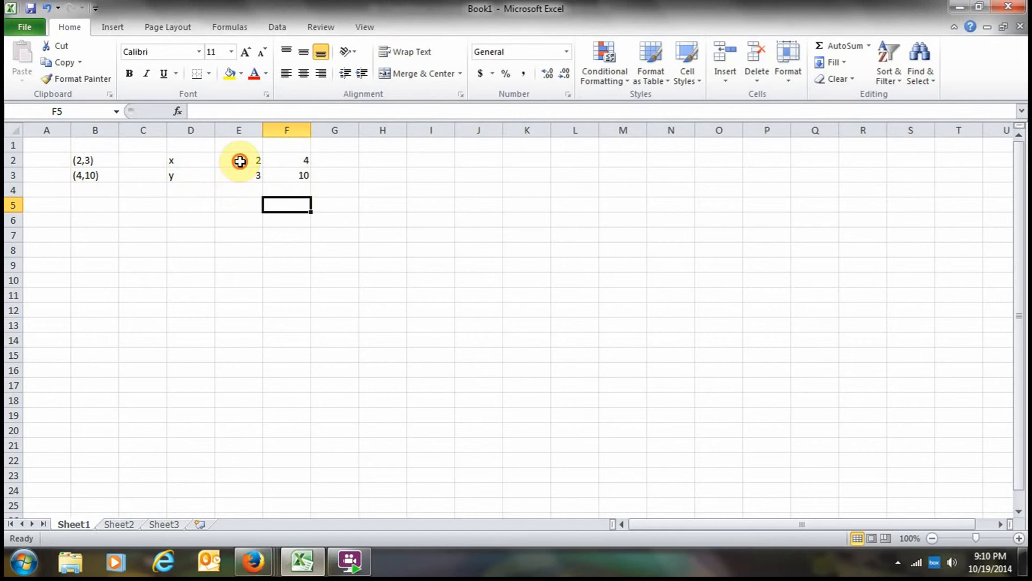
# Insert a markers-only scatter chart from E2:F3 and move it up to row 1, beside the data.
pyautogui.moveTo(240, 161); pyautogui.dragTo(274, 177)
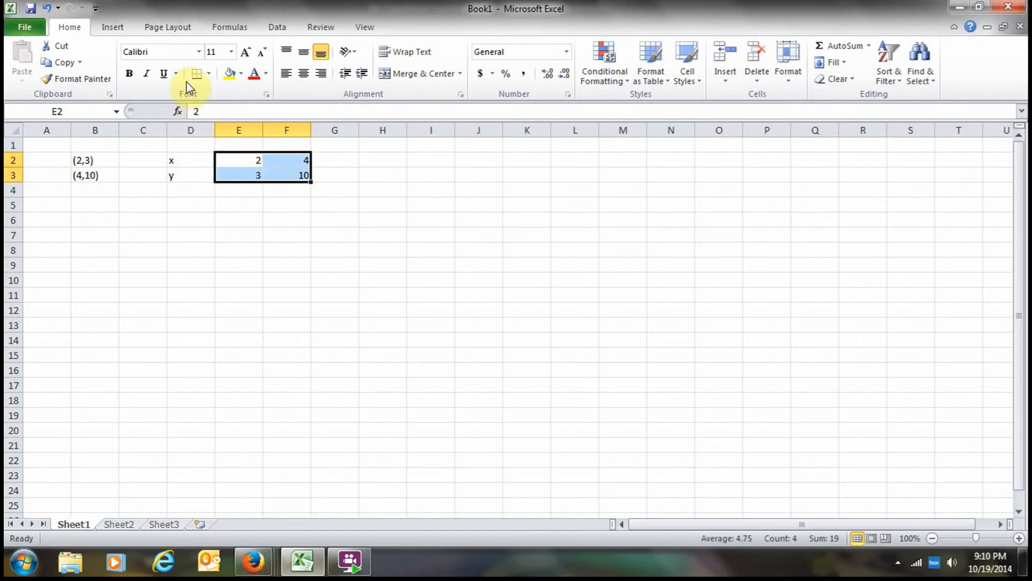
pyautogui.click(119, 28)
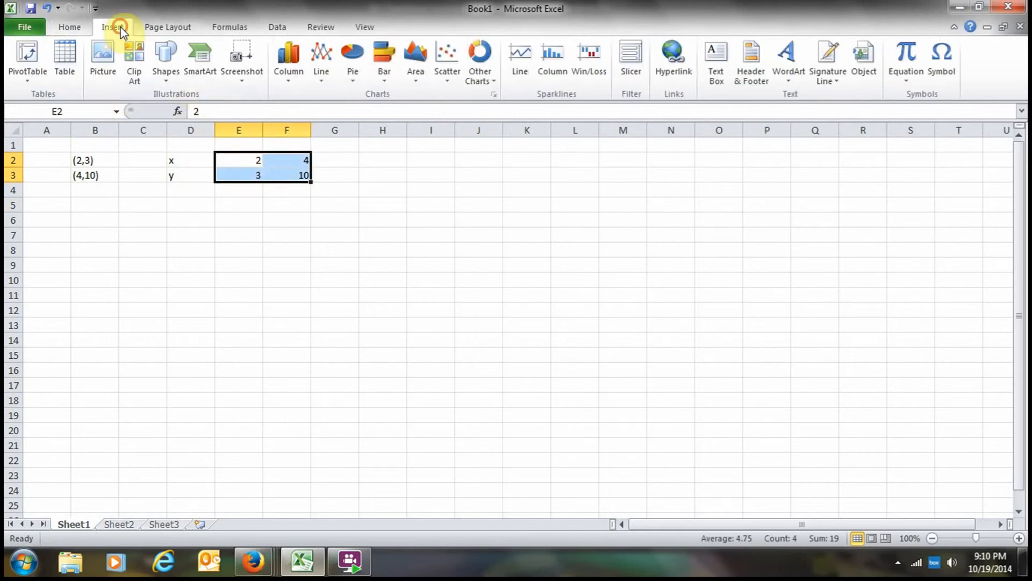
pyautogui.click(449, 56)
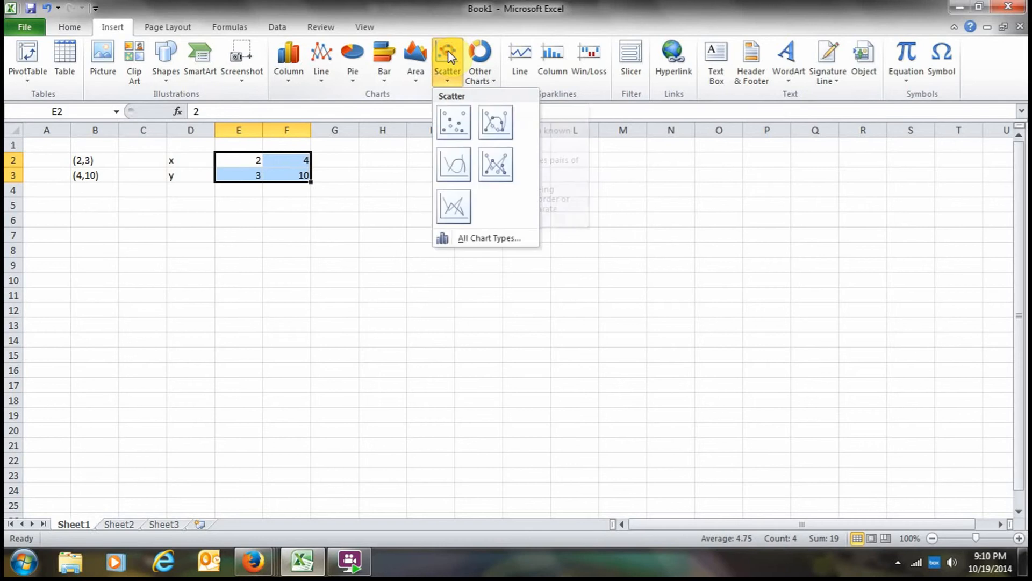
pyautogui.click(454, 121)
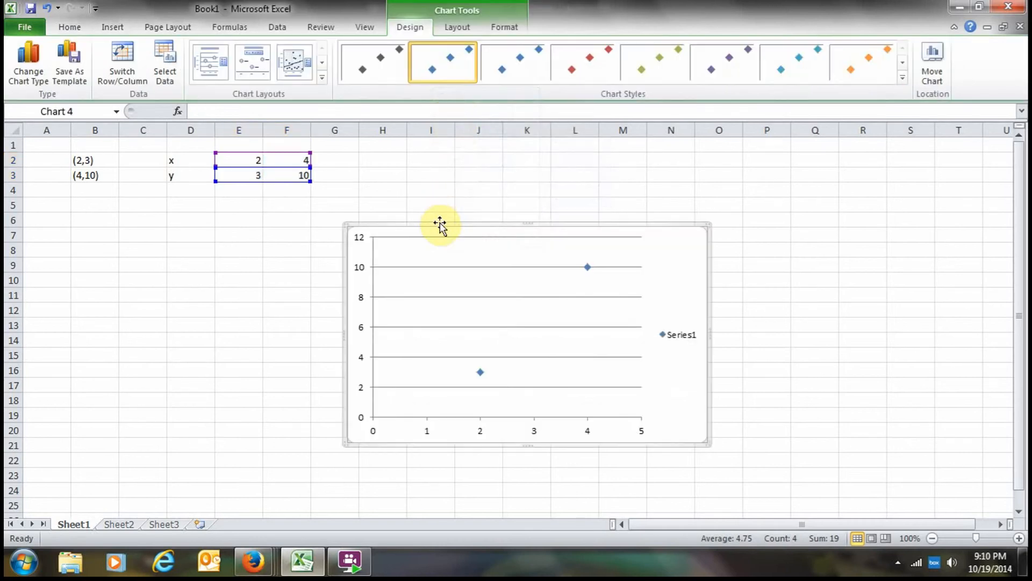
pyautogui.moveTo(439, 225); pyautogui.dragTo(436, 148)
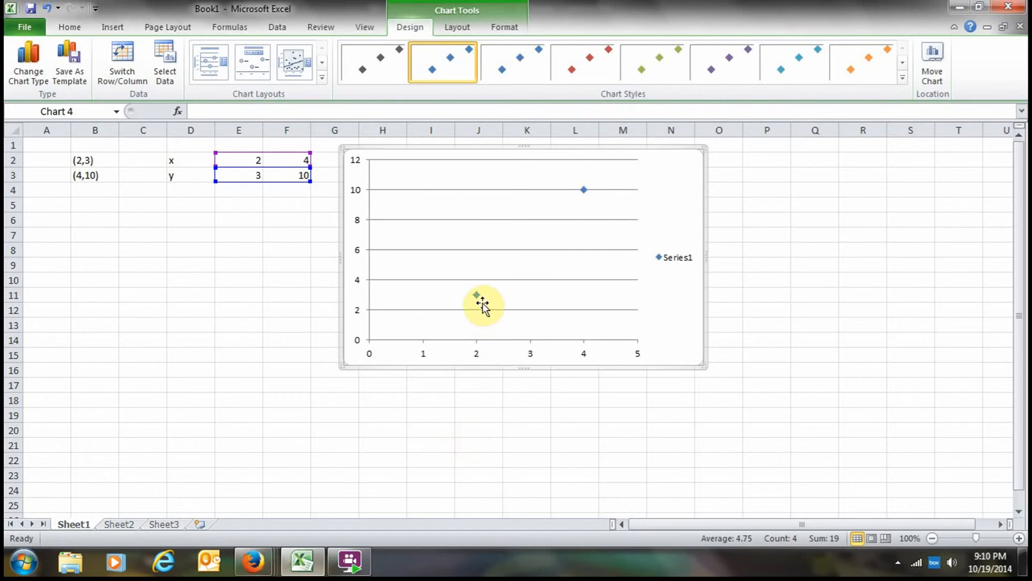
# Add a linear trendline displaying its equation and R-squared value, and move the chart across to start near column L.
pyautogui.moveTo(477, 294)
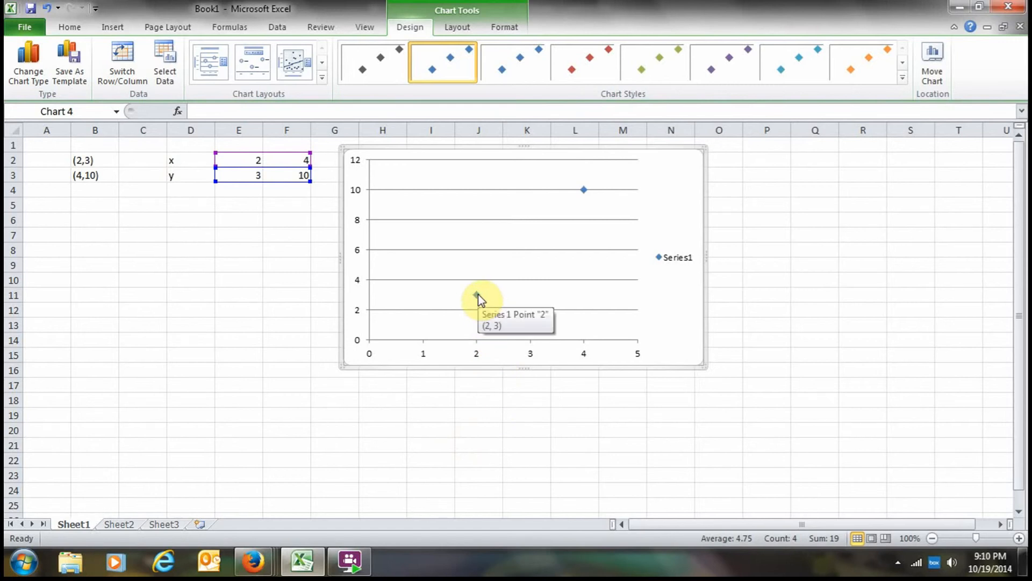
pyautogui.moveTo(585, 191)
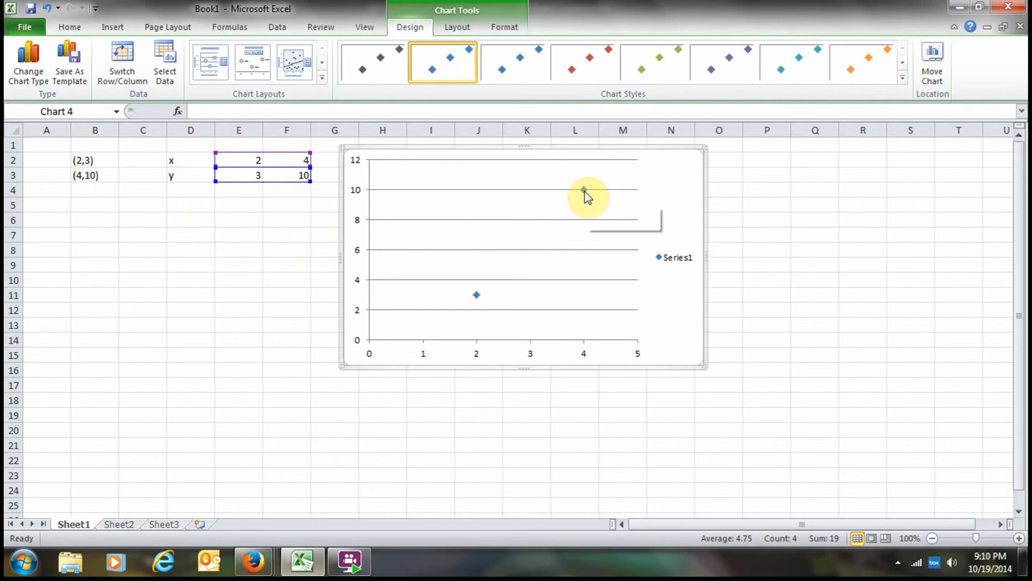
pyautogui.rightClick(584, 191)
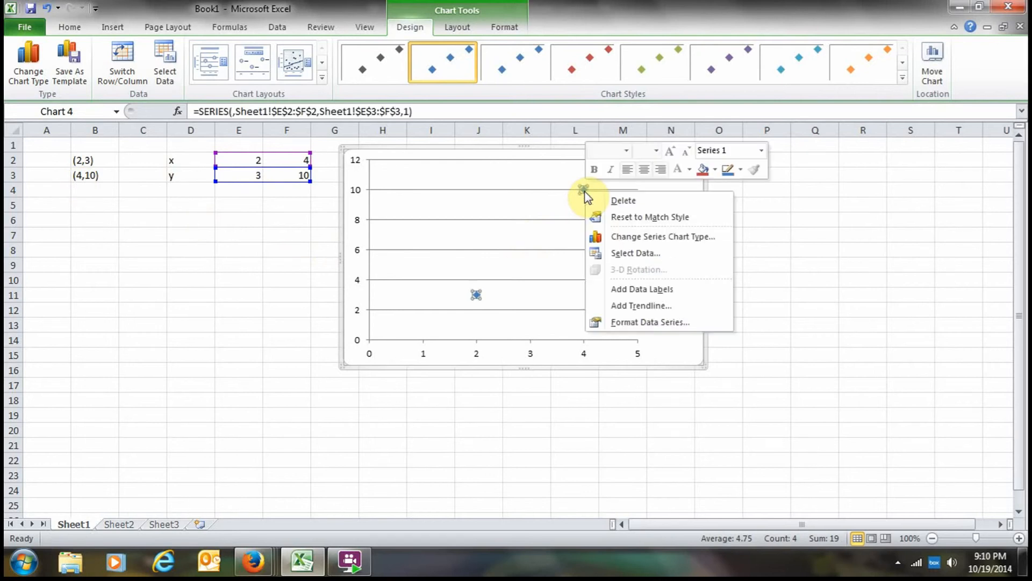
pyautogui.click(633, 305)
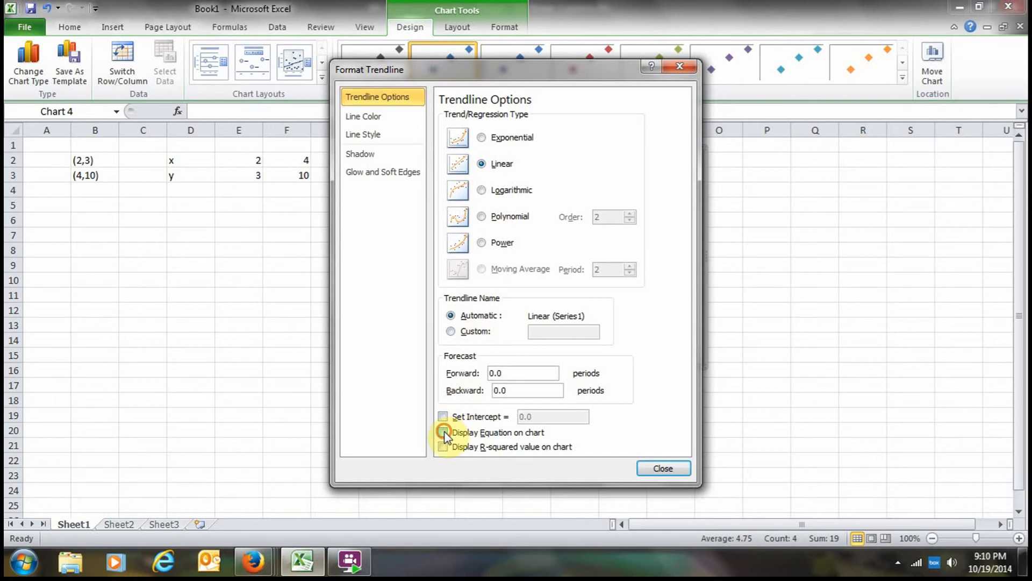
pyautogui.click(443, 447)
pyautogui.click(655, 469)
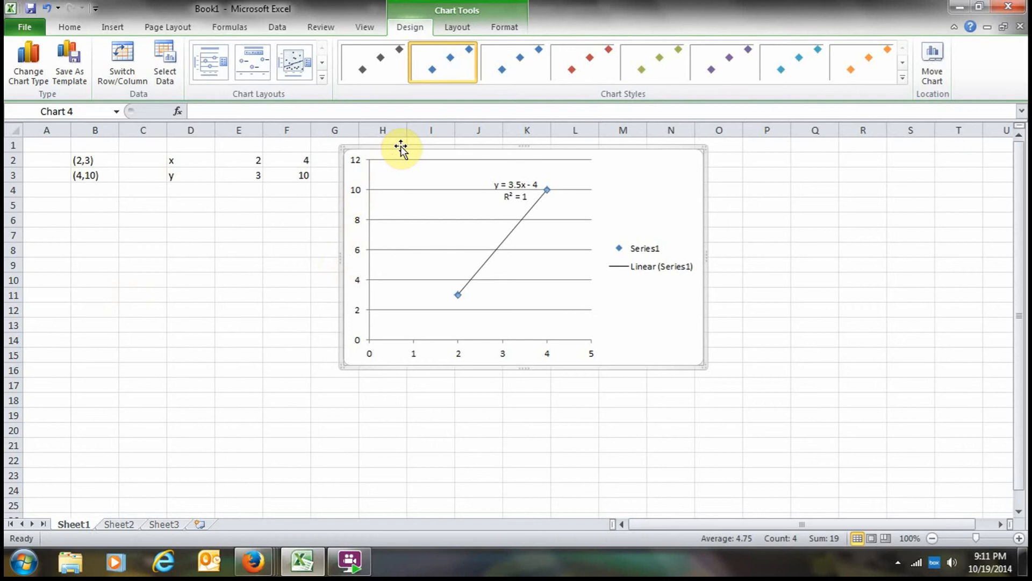
pyautogui.moveTo(399, 145); pyautogui.dragTo(629, 145)
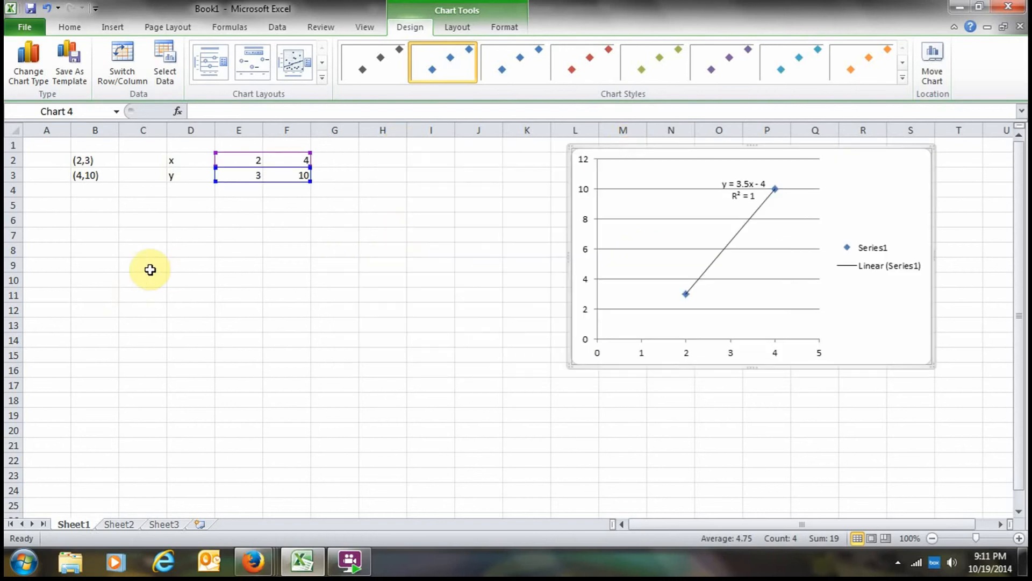
# Enter the column headers x in B8 and y in C8 for a vertical data table.
pyautogui.click(94, 253)
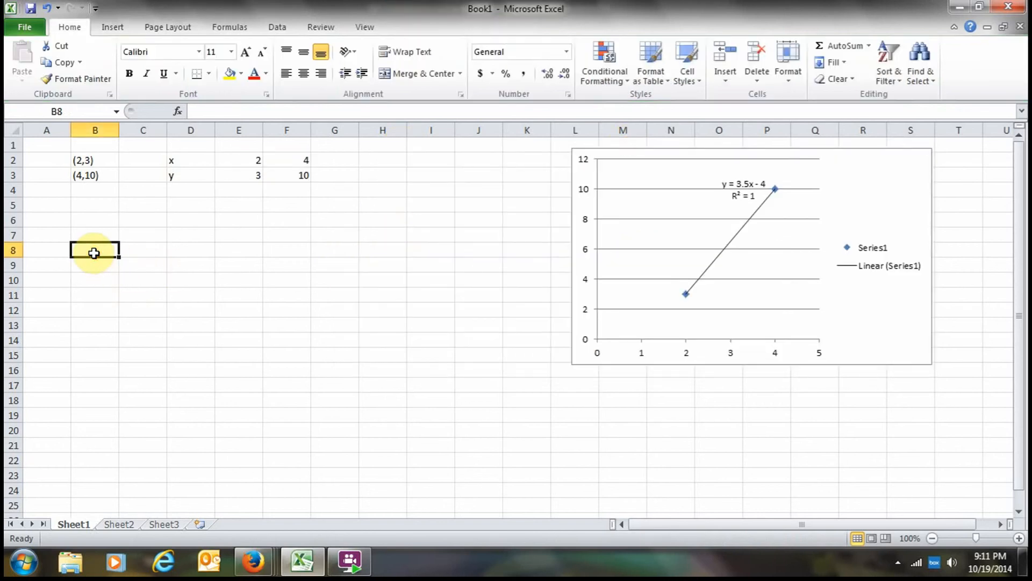
pyautogui.write('x')
pyautogui.press('Tab')
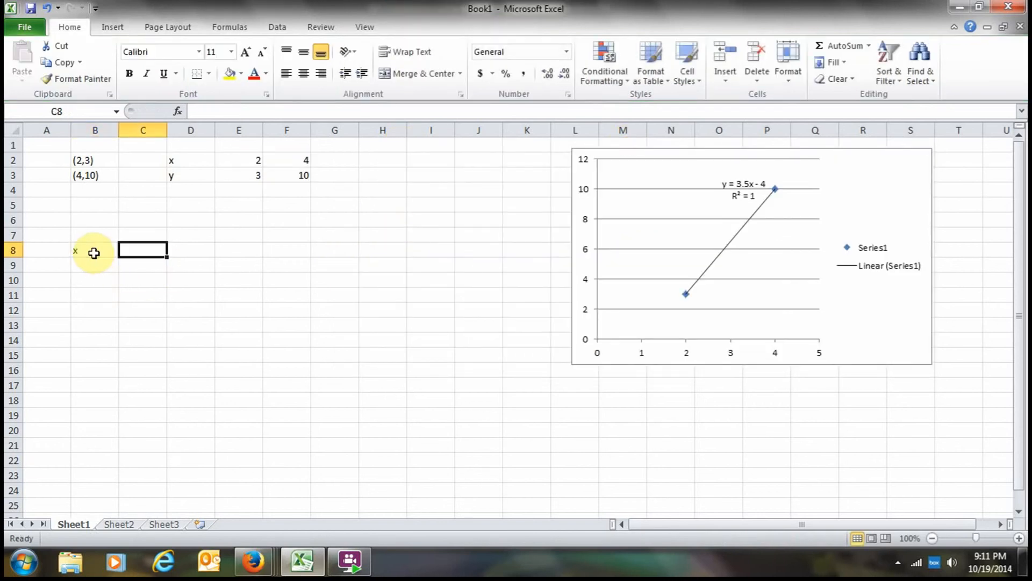
pyautogui.write('y')
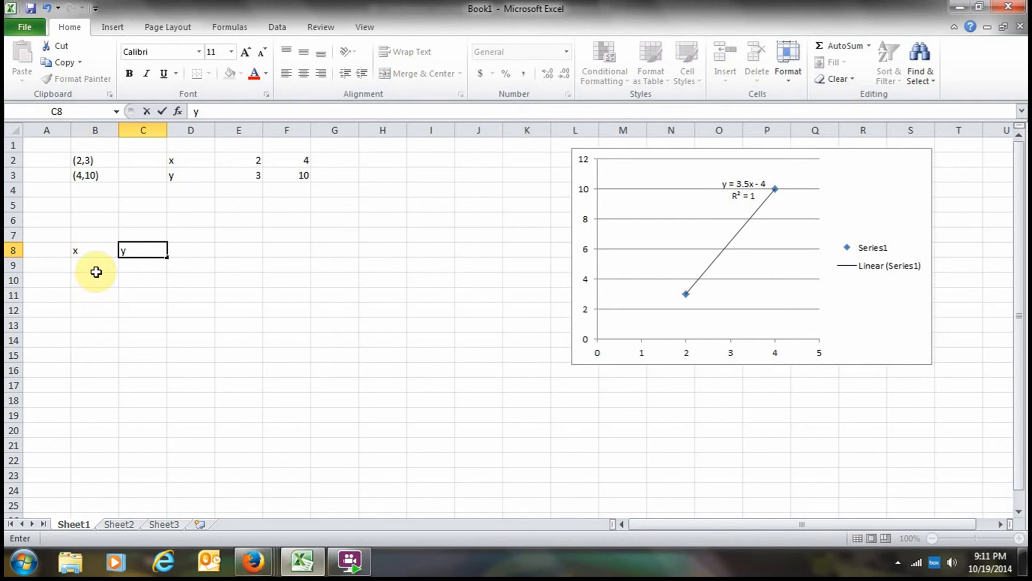
# Fill the vertical table with the two points: 2 and 3 in B9:C9, 4 and 10 in B10:C10.
pyautogui.click(97, 269)
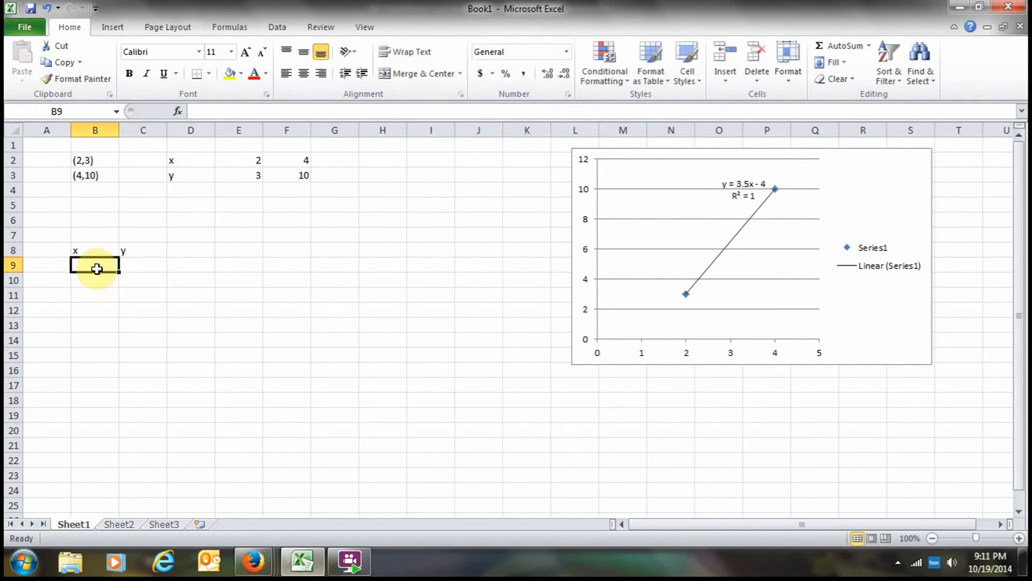
pyautogui.write('2')
pyautogui.click(132, 265)
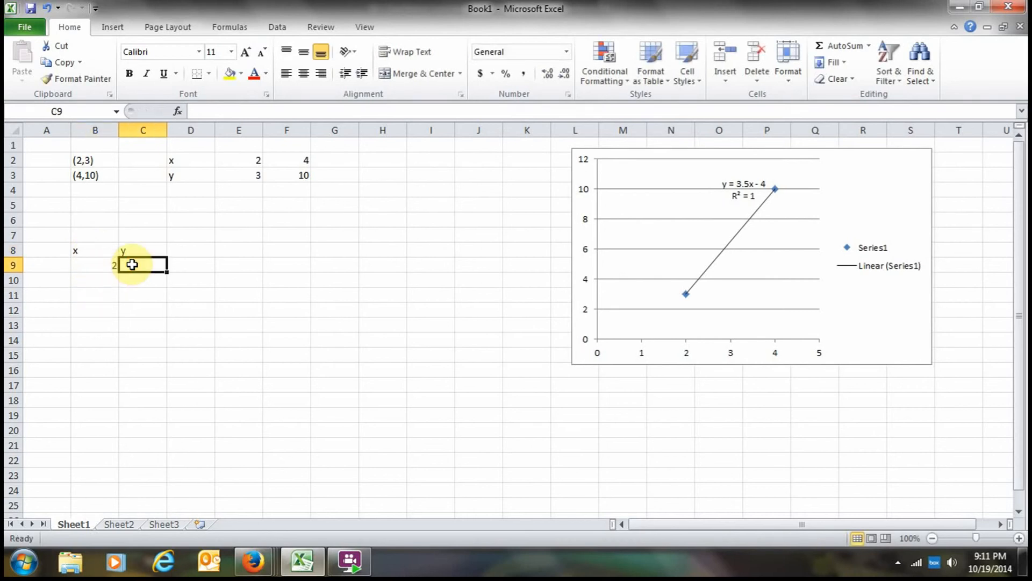
pyautogui.write('3')
pyautogui.click(134, 280)
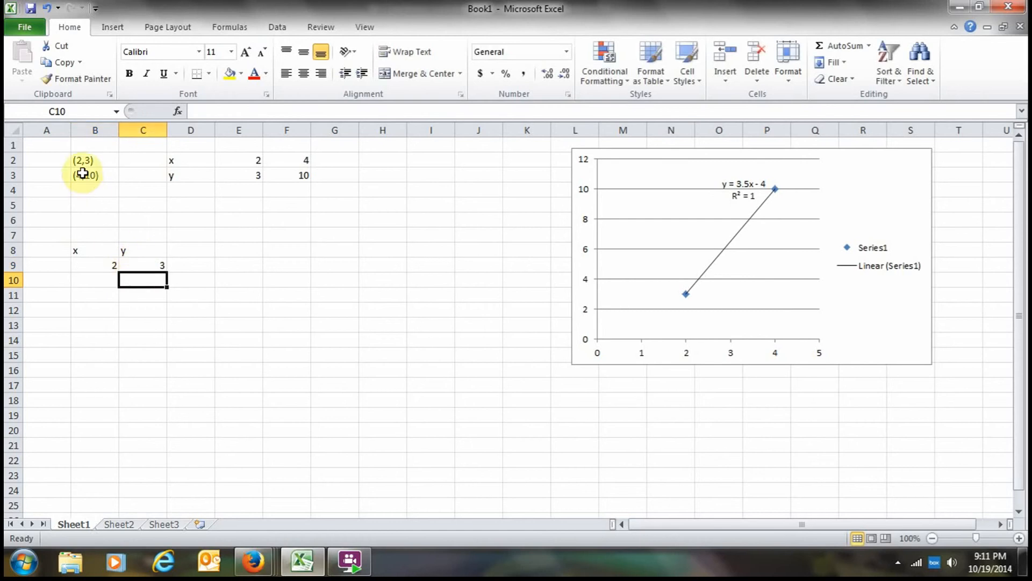
pyautogui.click(109, 282)
pyautogui.write('4')
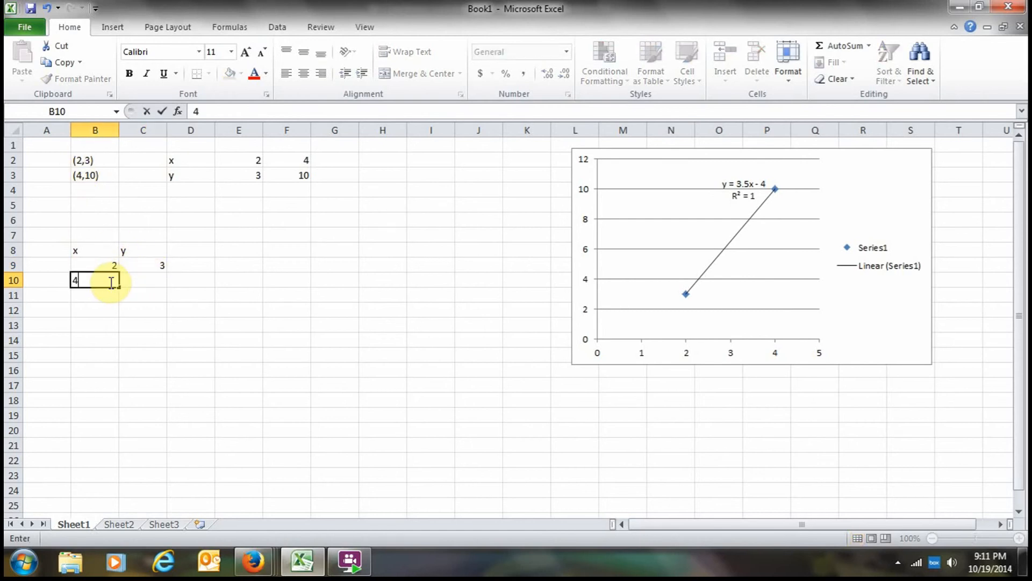
pyautogui.click(142, 280)
pyautogui.write('10')
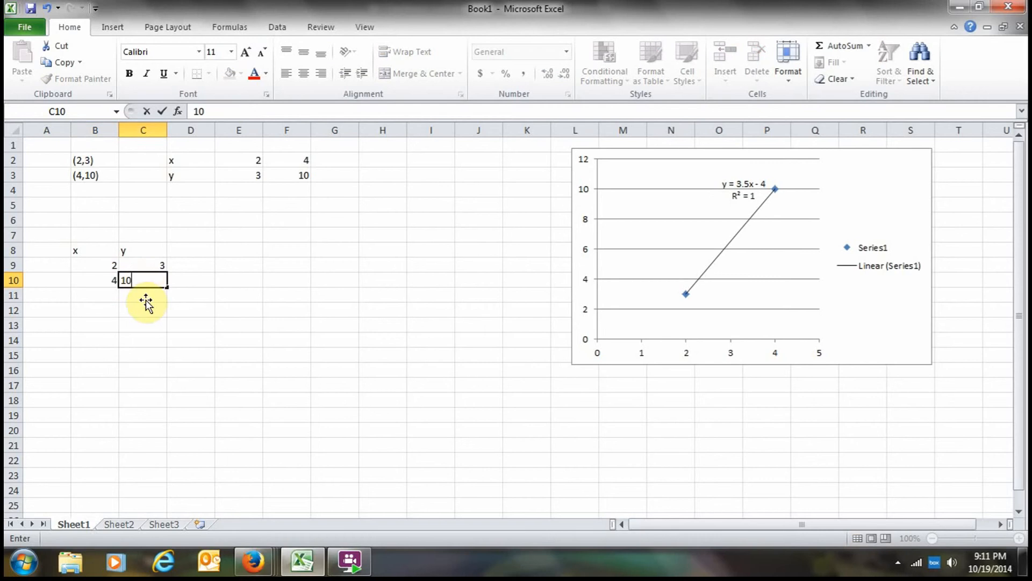
pyautogui.press('Return')
pyautogui.press('Return')
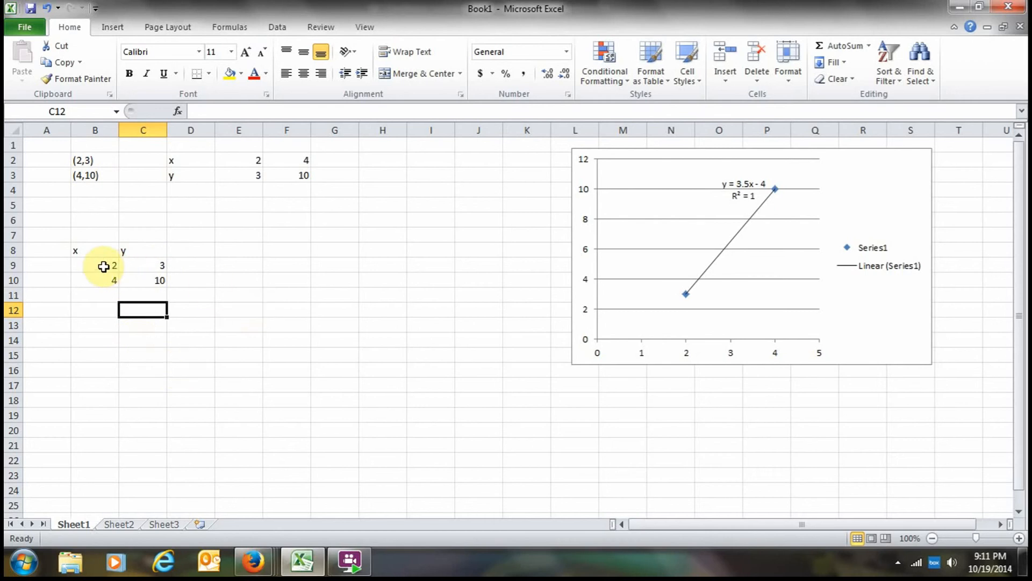
# Insert a markers-only scatter chart from B9:C10 and place it just beside the vertical table, starting at column D.
pyautogui.moveTo(103, 267); pyautogui.dragTo(122, 276)
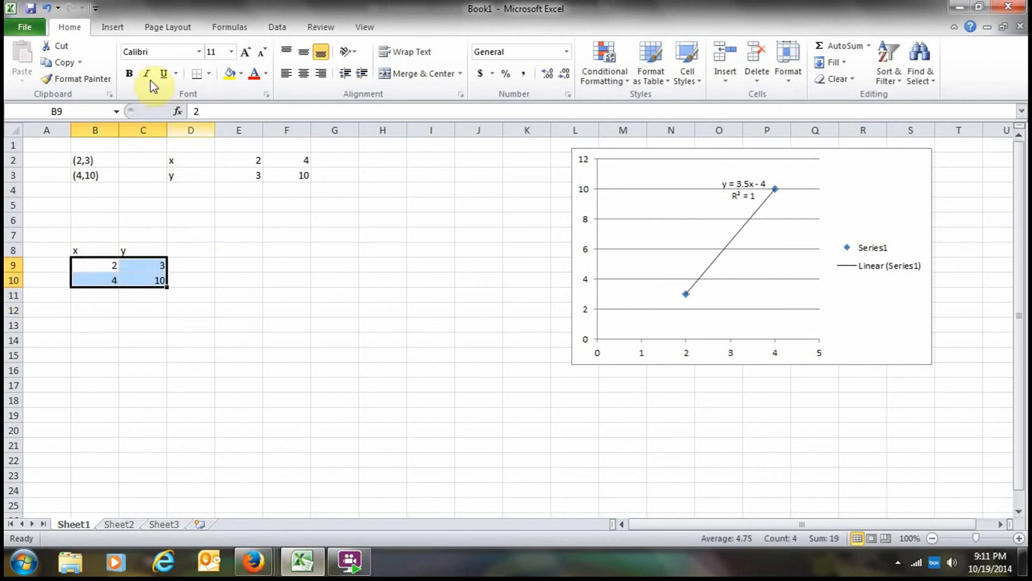
pyautogui.click(117, 24)
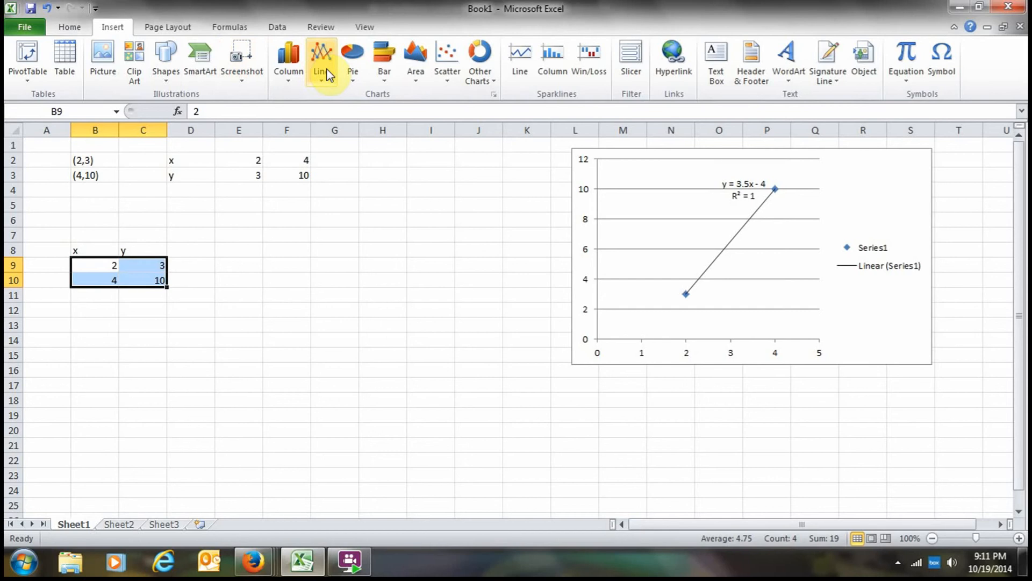
pyautogui.click(445, 67)
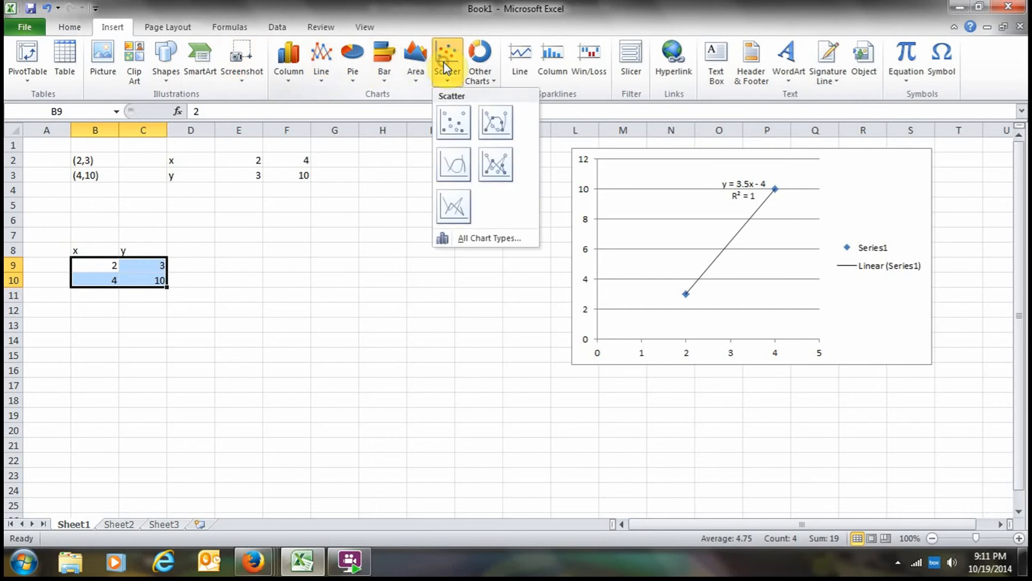
pyautogui.click(450, 122)
pyautogui.moveTo(412, 230); pyautogui.dragTo(254, 229)
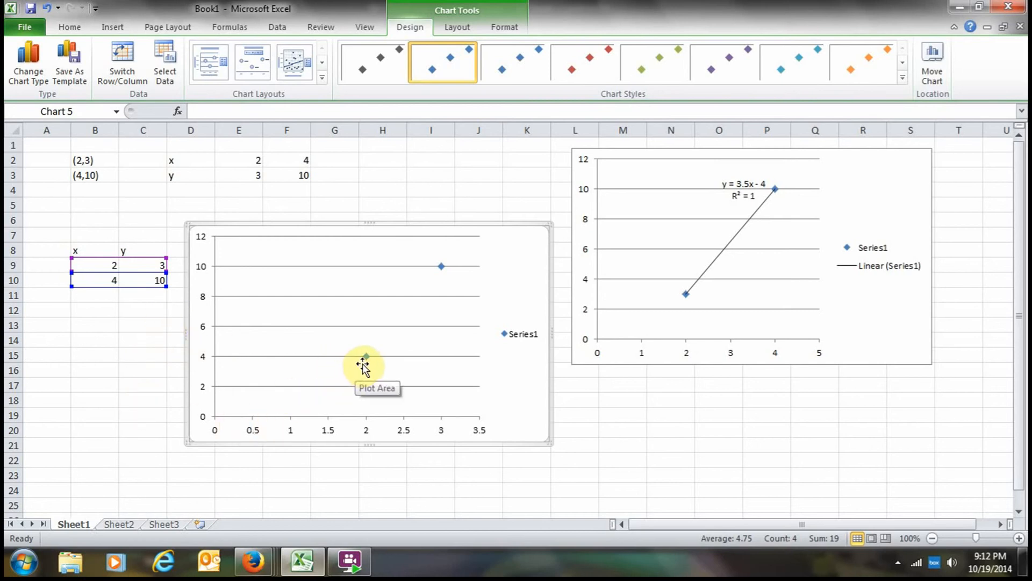
# Check the plotted points in the chart beside the vertical table, try swapping its rows and columns, and restore the original orientation.
pyautogui.moveTo(369, 361)
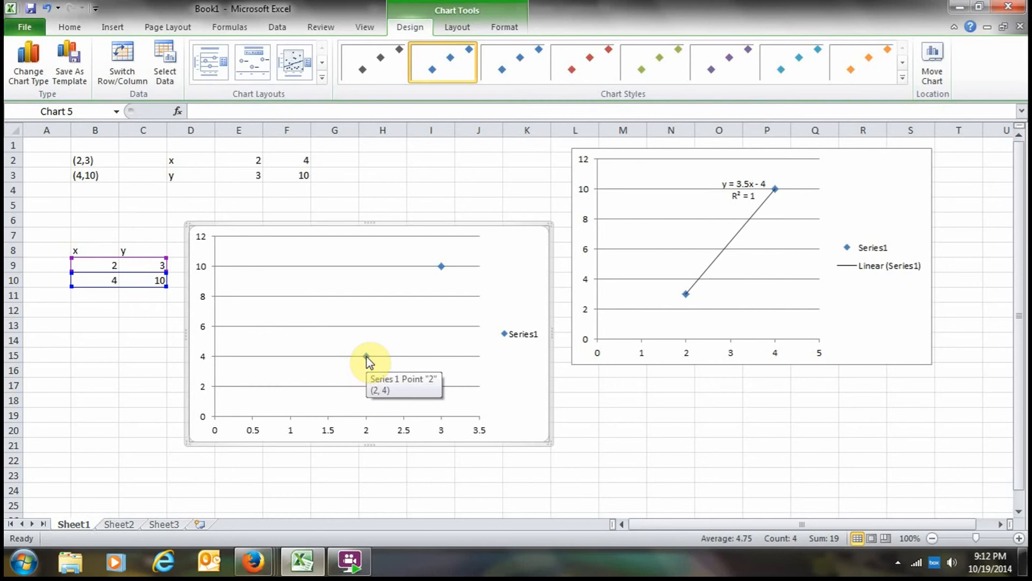
pyautogui.moveTo(444, 273)
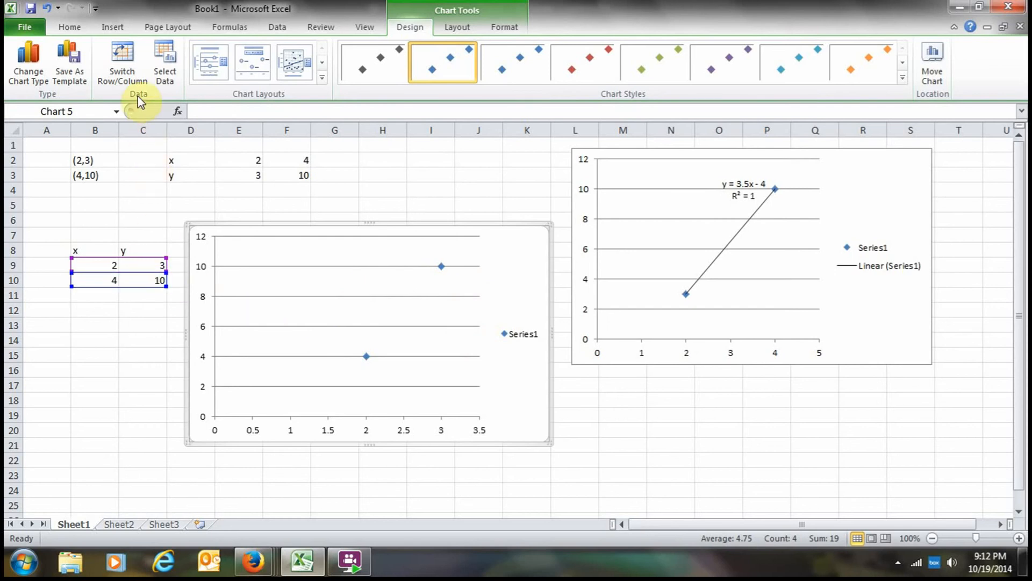
pyautogui.click(139, 63)
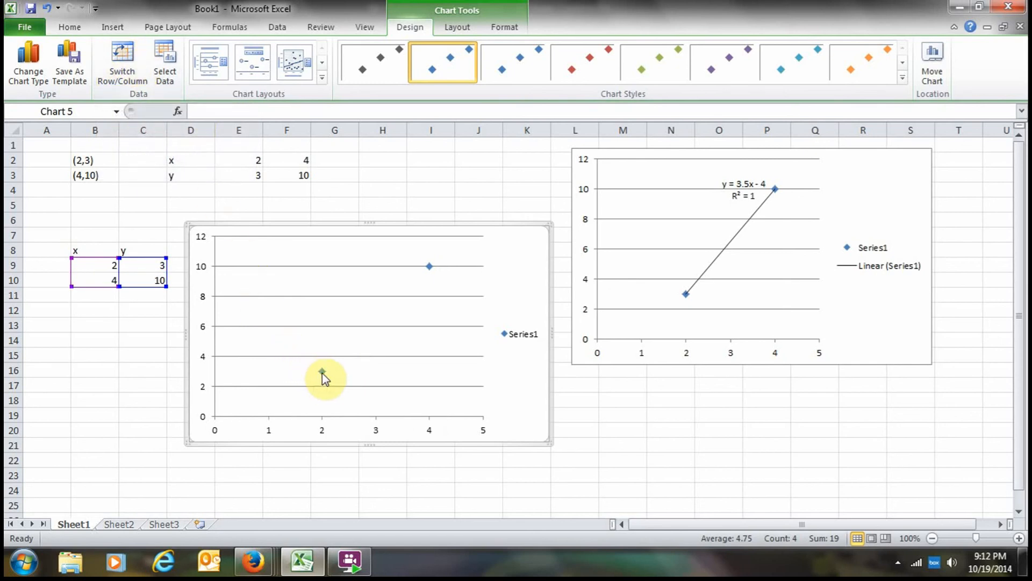
pyautogui.moveTo(322, 375)
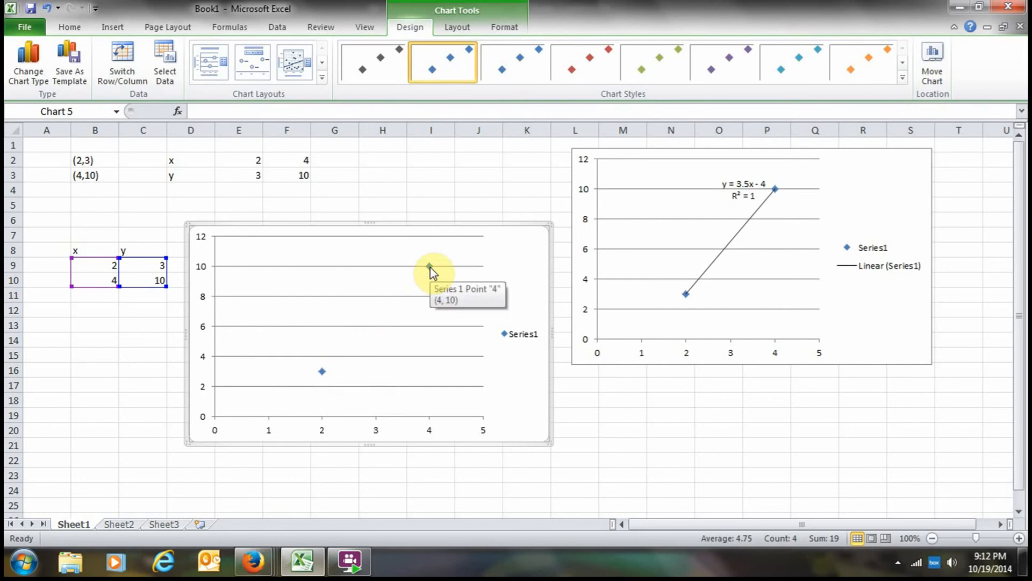
pyautogui.click(126, 72)
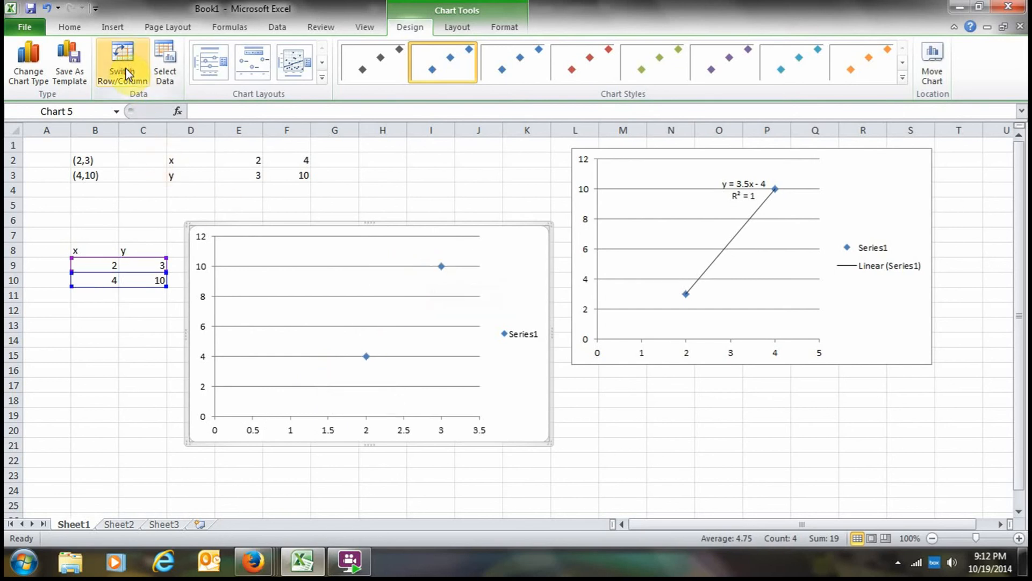
# Add a linear trendline showing its equation and R-squared value to the chart beside the vertical table, and swap the chart's rows and columns.
pyautogui.rightClick(367, 357)
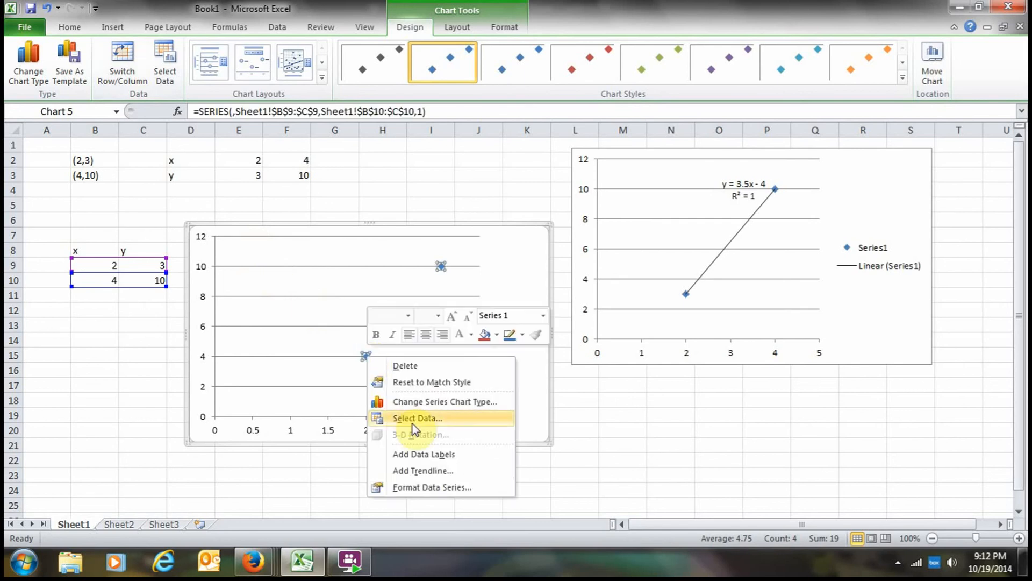
pyautogui.click(417, 472)
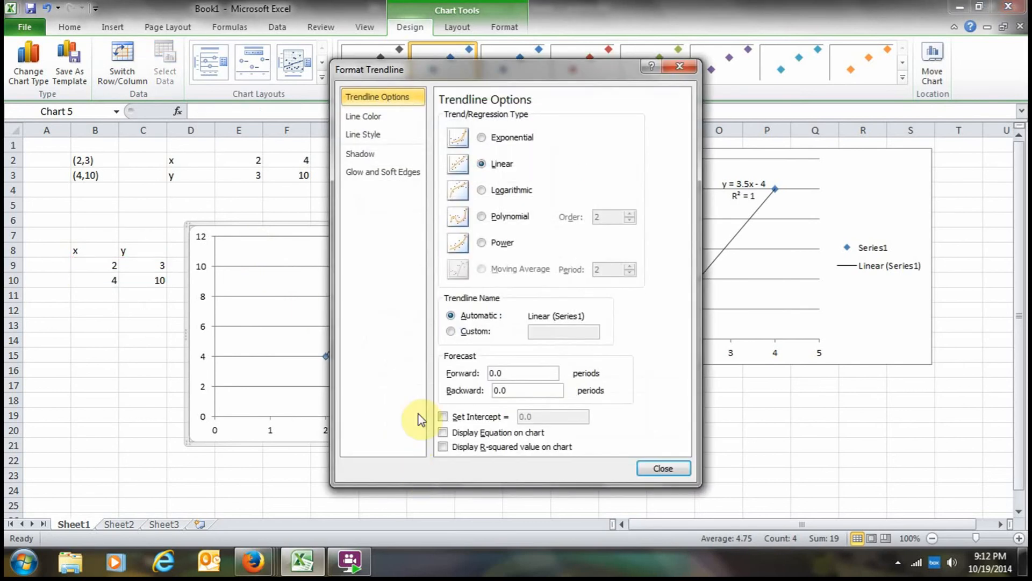
pyautogui.click(442, 433)
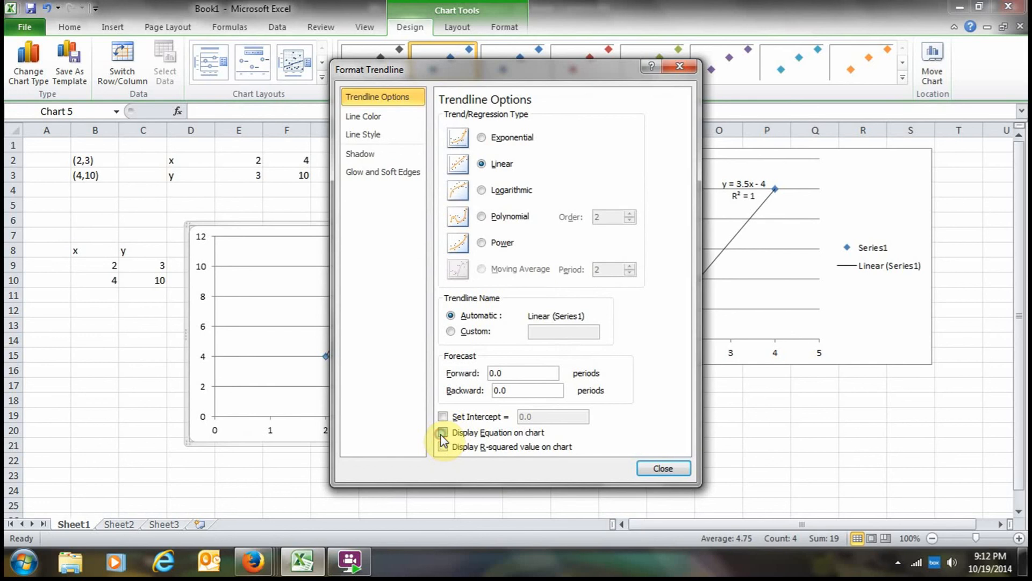
pyautogui.click(443, 447)
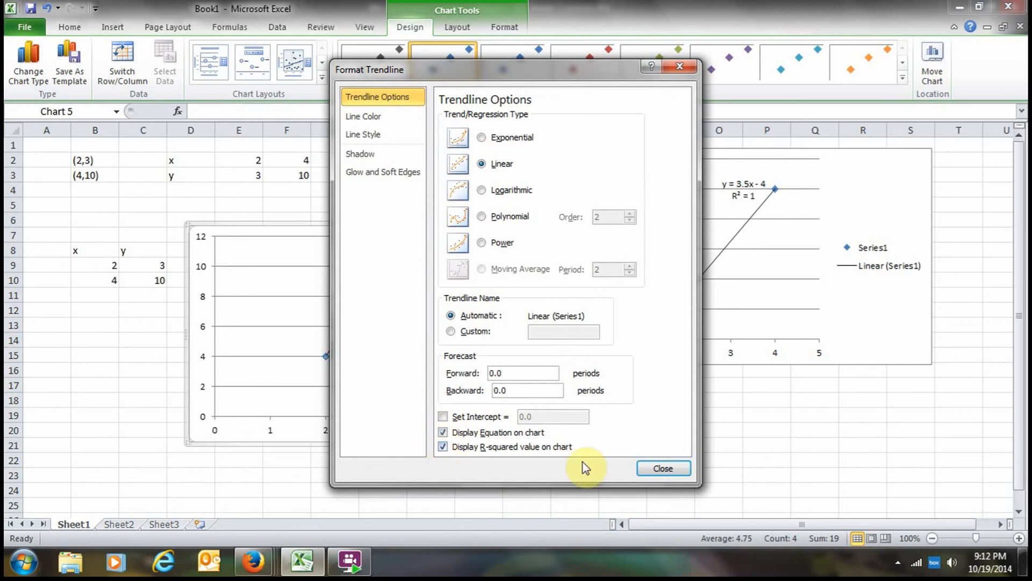
pyautogui.click(655, 470)
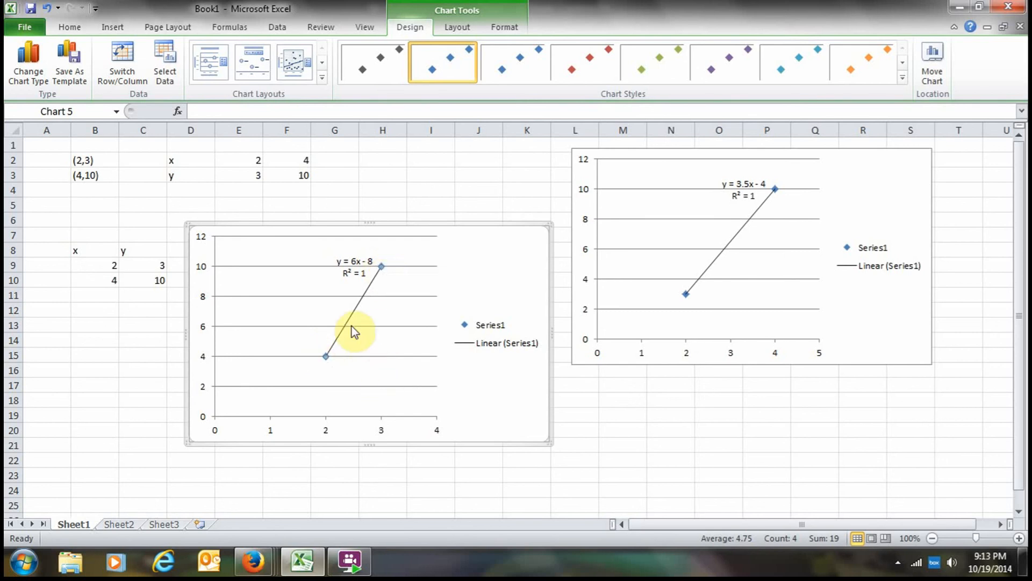
pyautogui.click(134, 84)
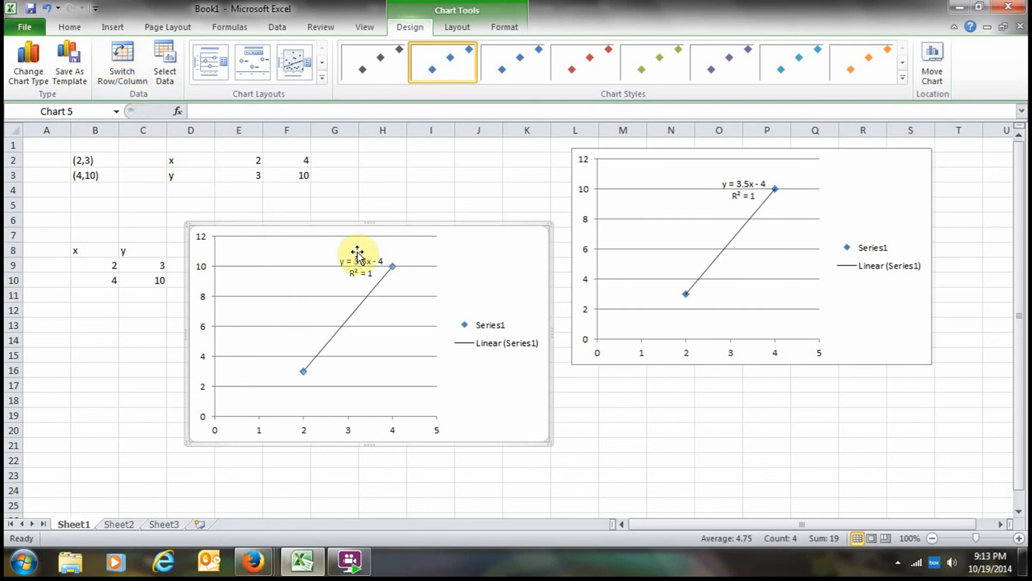